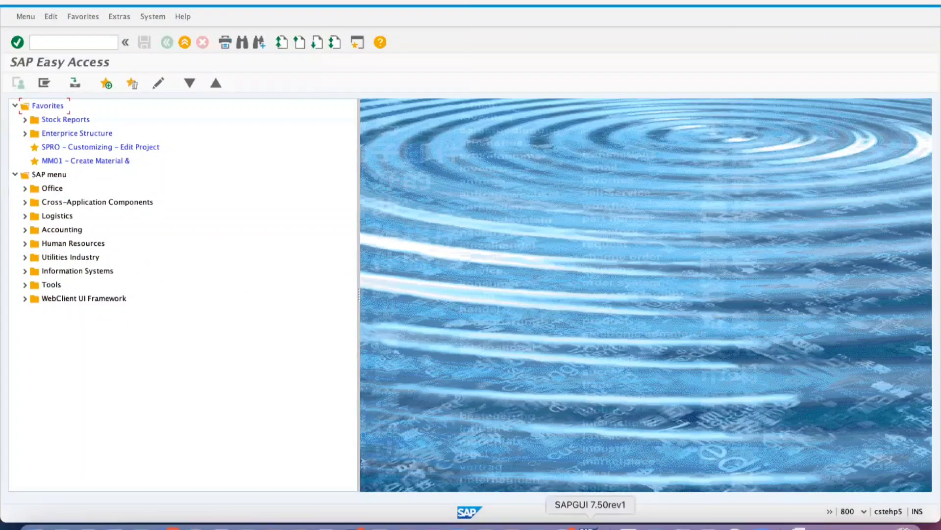
Bring the CST (1) window showing strategy S1 of group B1, with codes C1 and C2, to the front.
right_click(590, 526)
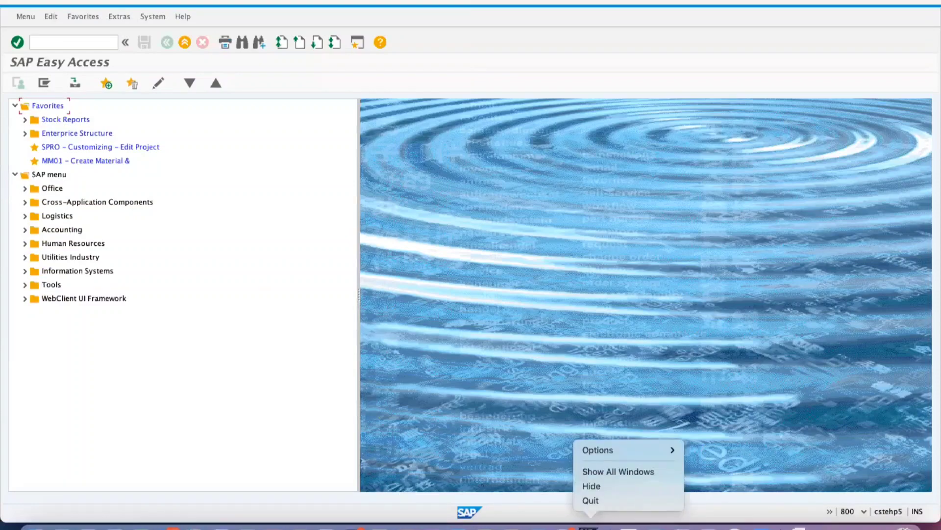
left_click(623, 471)
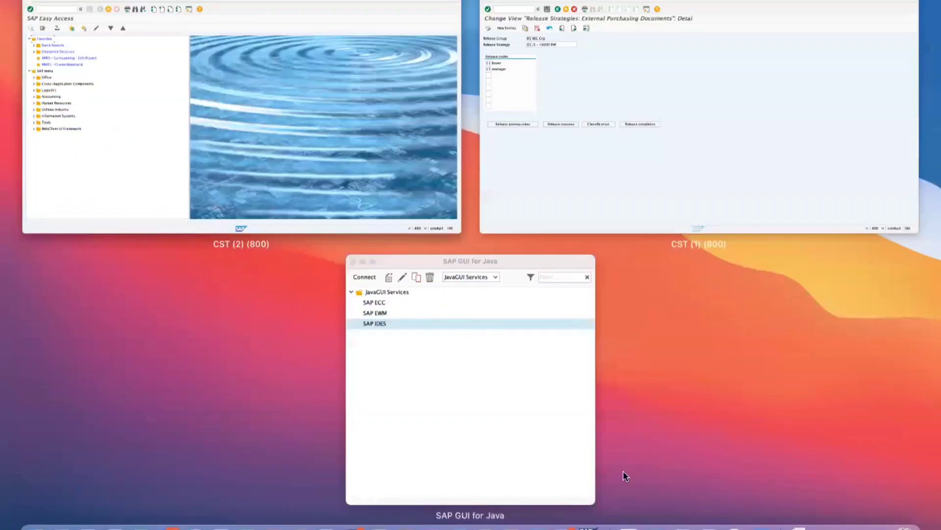
left_click(593, 157)
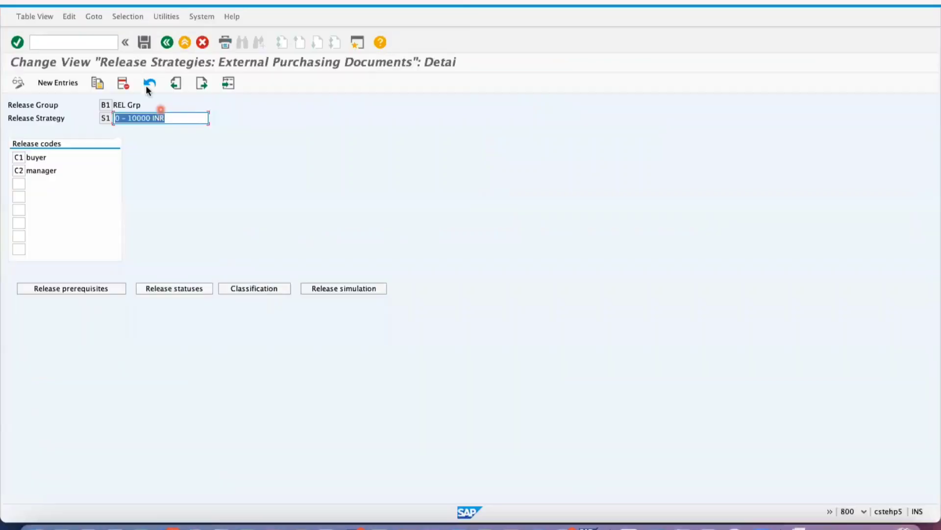
Back out of strategy S1 to the IMG tree and re-expand Purchase Order's release procedure entries.
left_click(166, 43)
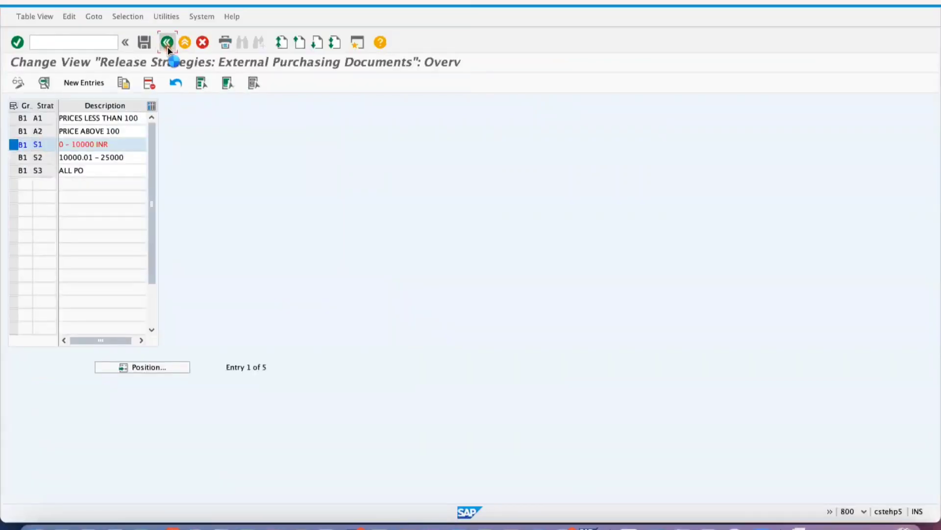
left_click(167, 44)
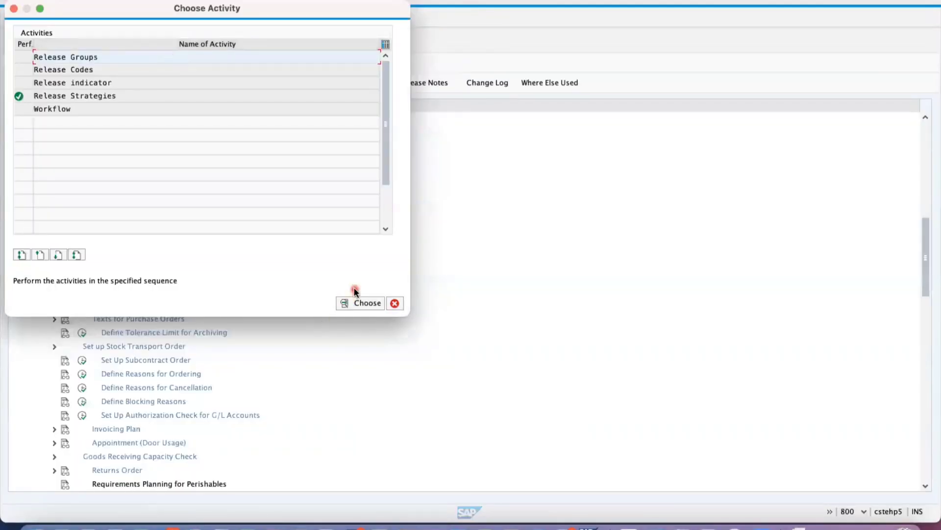
left_click(395, 303)
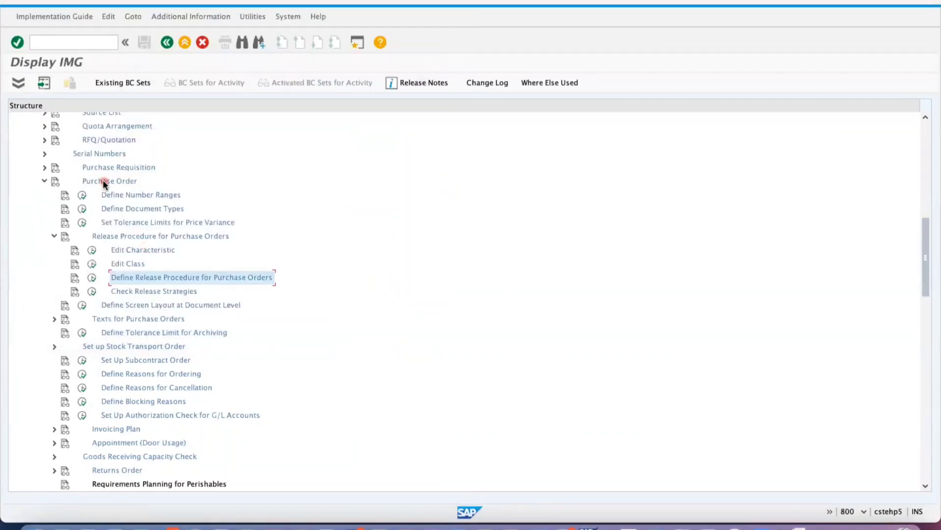
left_click_drag(926, 269, 927, 208)
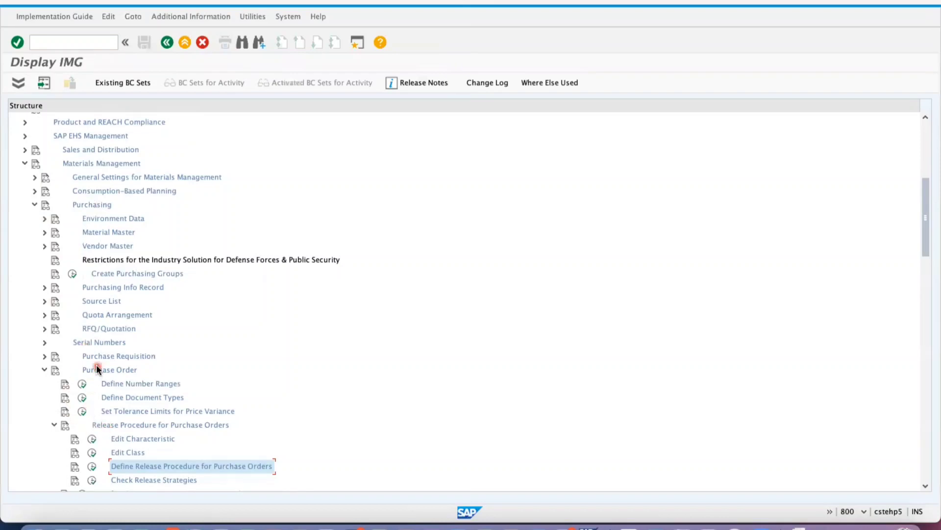
left_click(44, 371)
left_click(43, 370)
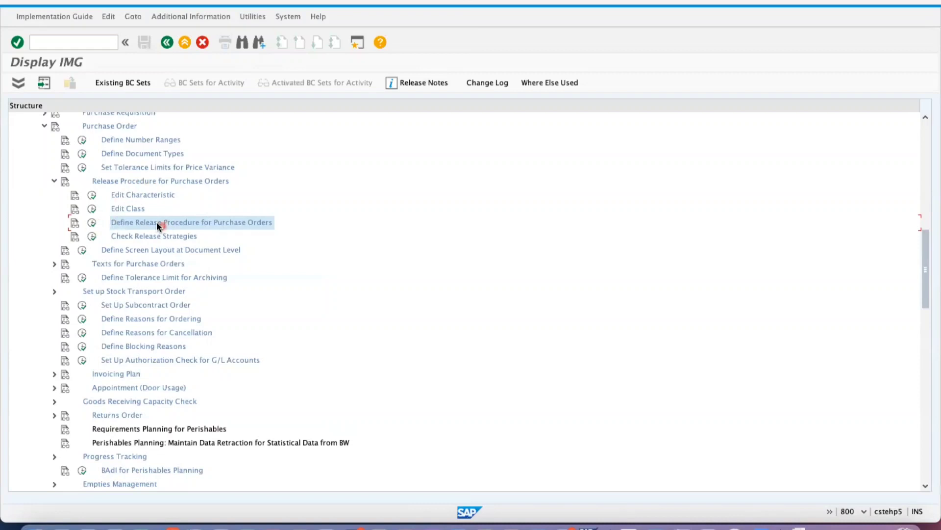
Check release group B1 with class ZRELCL, then open the list of 11 release codes.
left_click(92, 224)
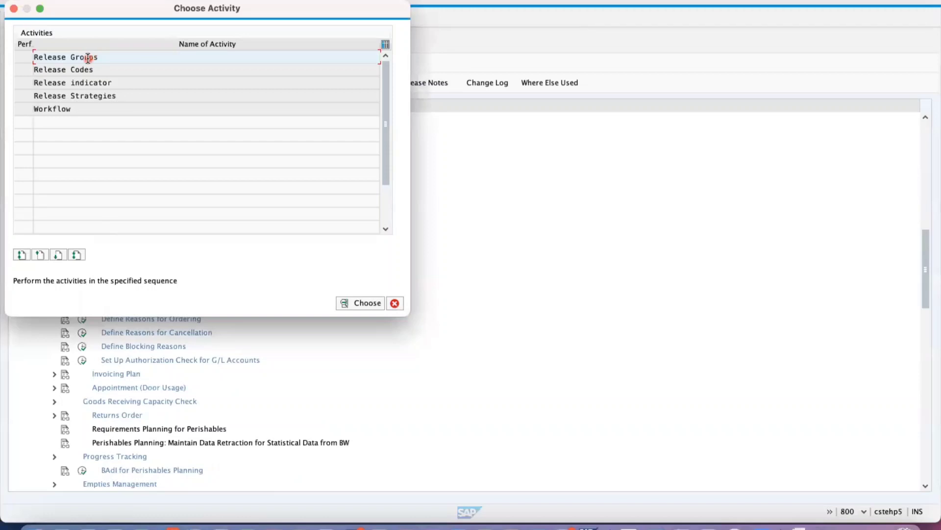
left_click(75, 70)
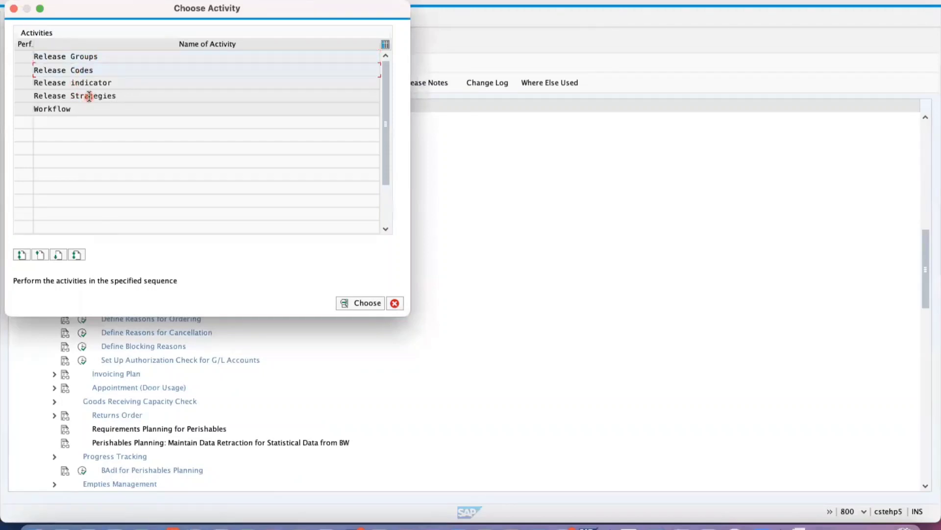
left_click(84, 58)
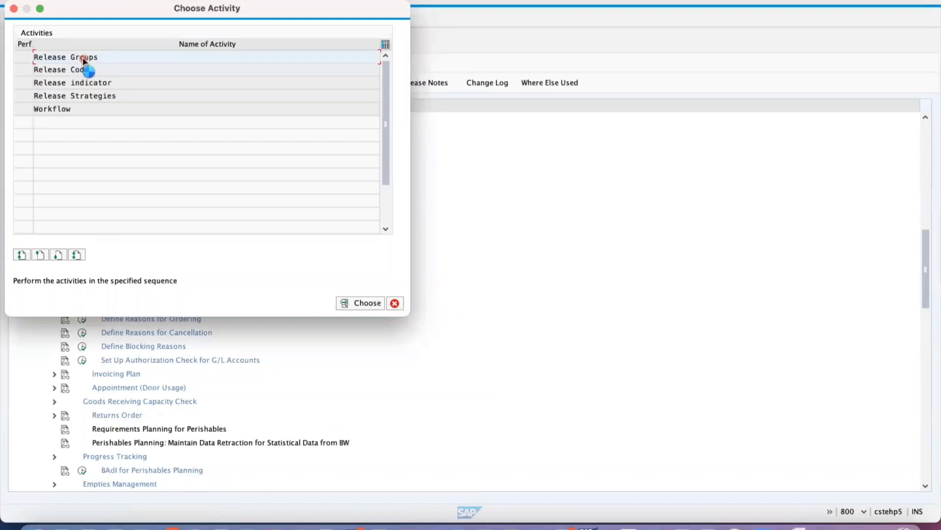
double_click(83, 58)
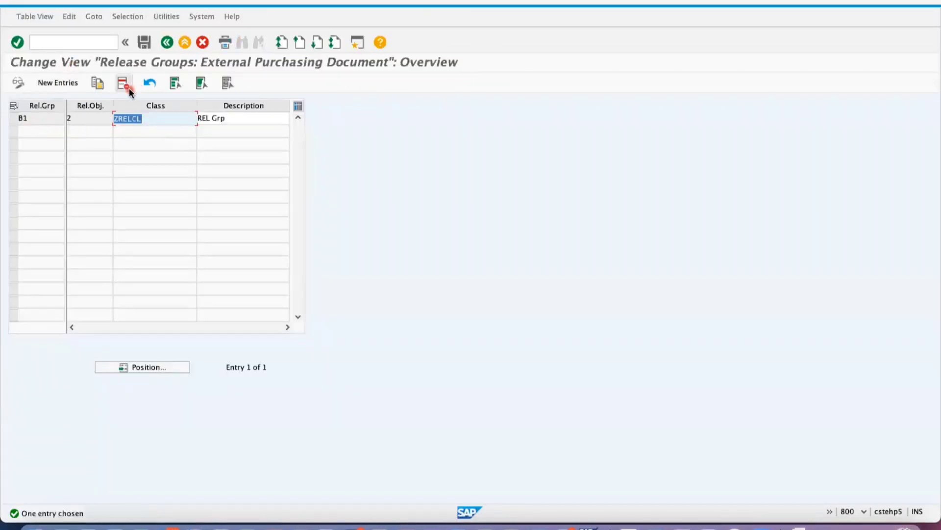
left_click(167, 43)
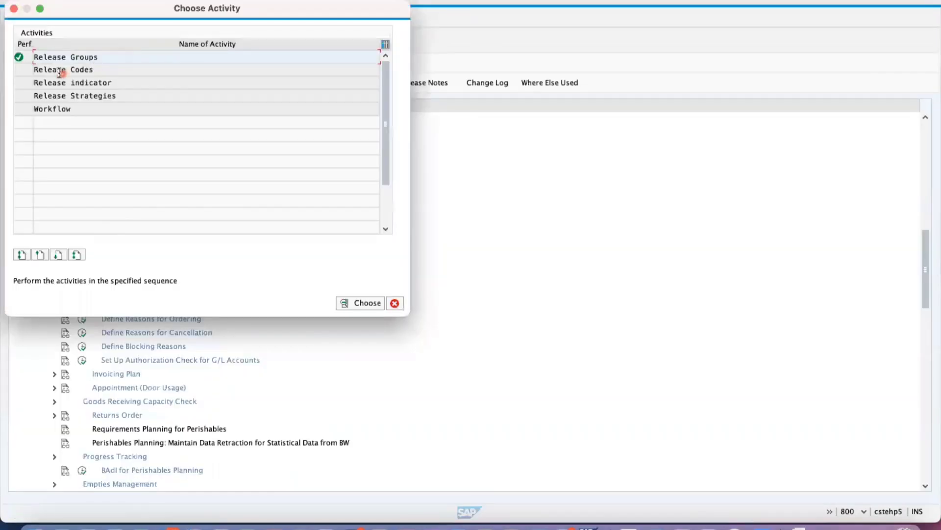
key("Escape")
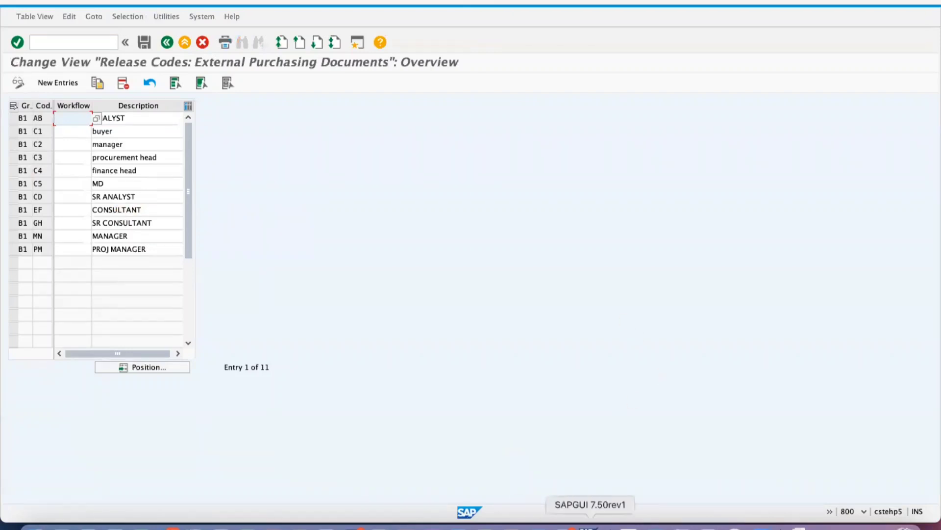
Switch to the Easy Access session and start transaction SE16N.
right_click(591, 527)
left_click(631, 470)
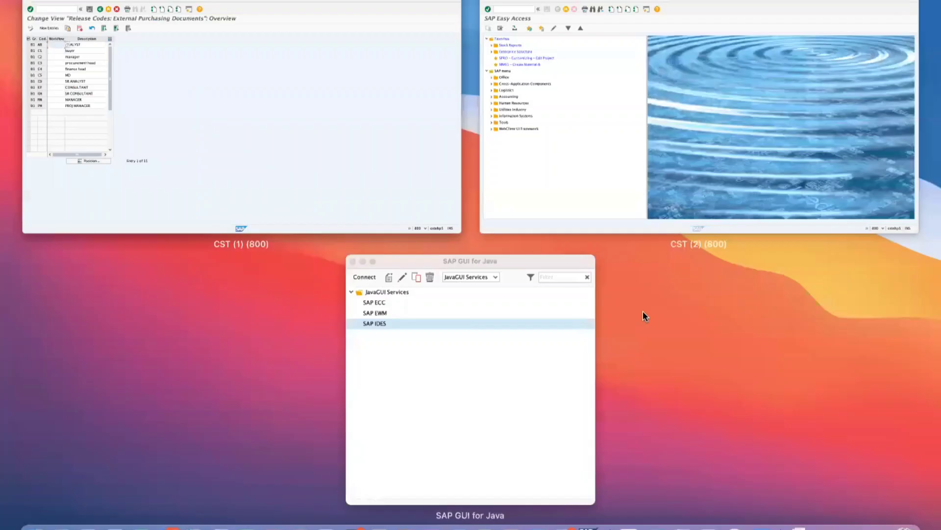
left_click(626, 118)
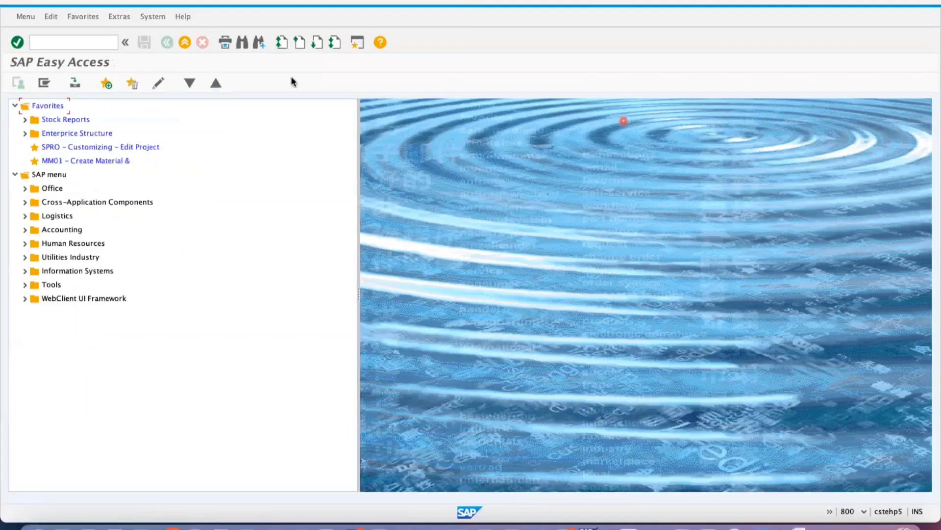
left_click(65, 40)
type("SE16N")
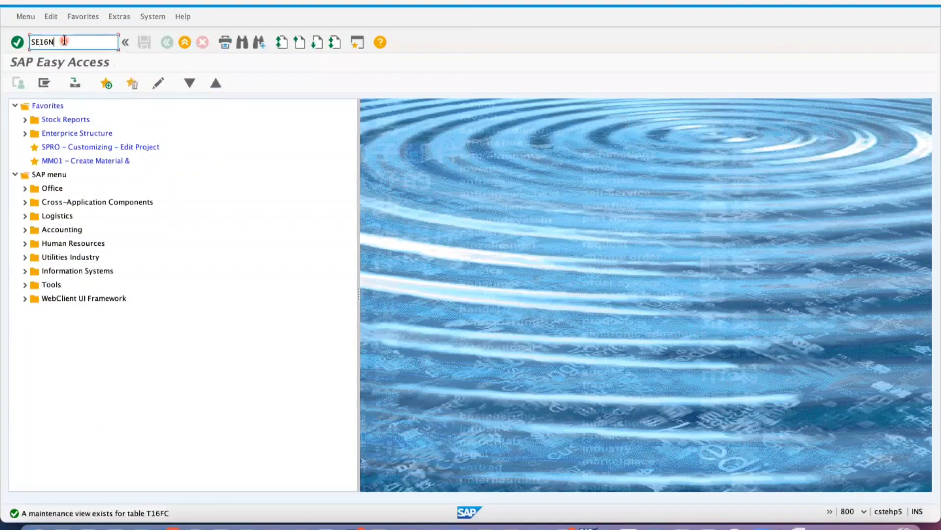
key("Return")
List T16FC's release codes filtered on group B1, widen the Code column, then go back.
left_click(153, 105)
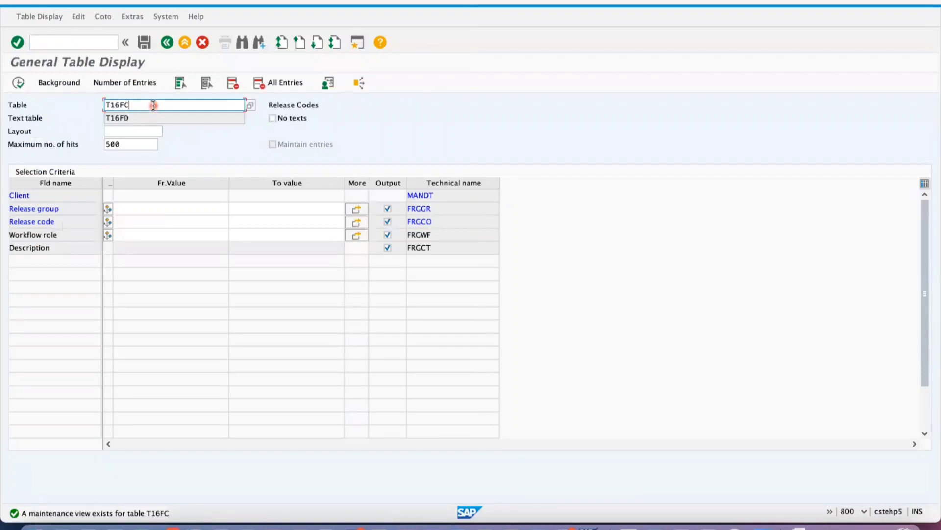
left_click(151, 211)
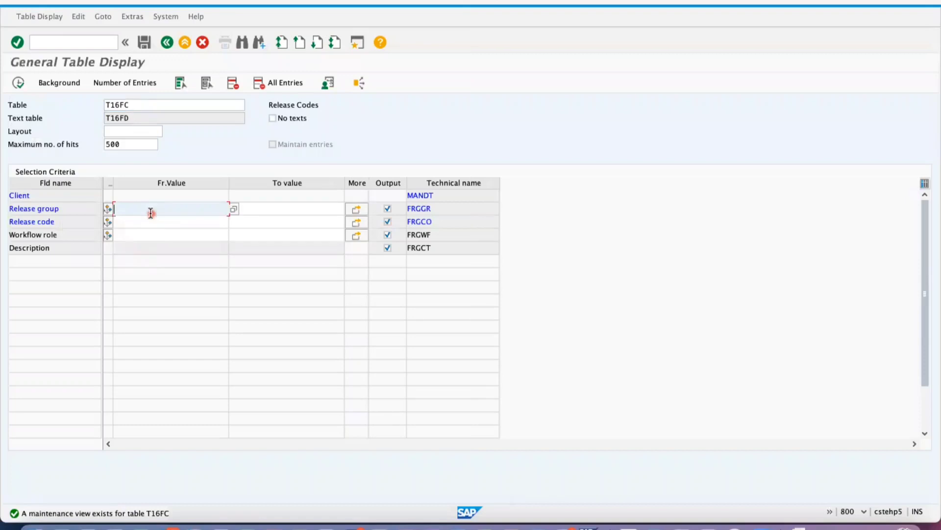
type("B1")
key("Return")
left_click(18, 83)
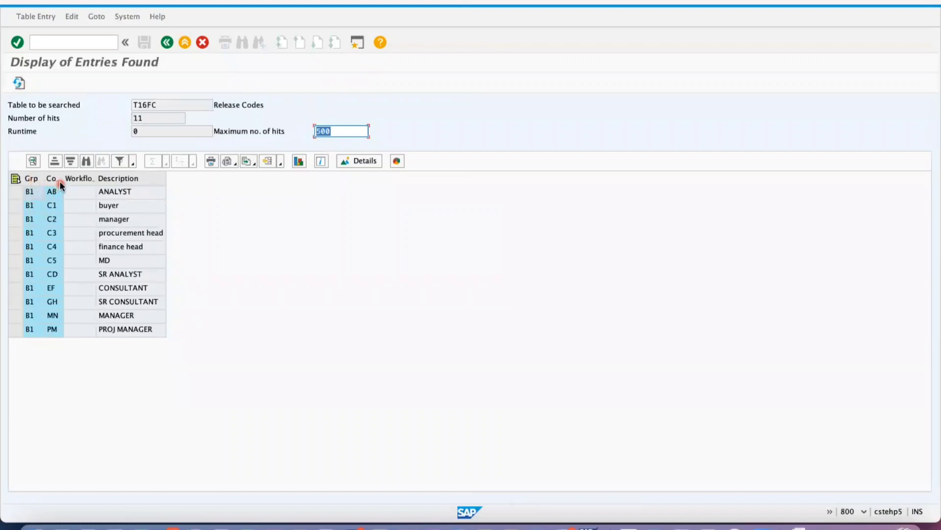
left_click_drag(63, 177, 78, 177)
left_click(151, 195)
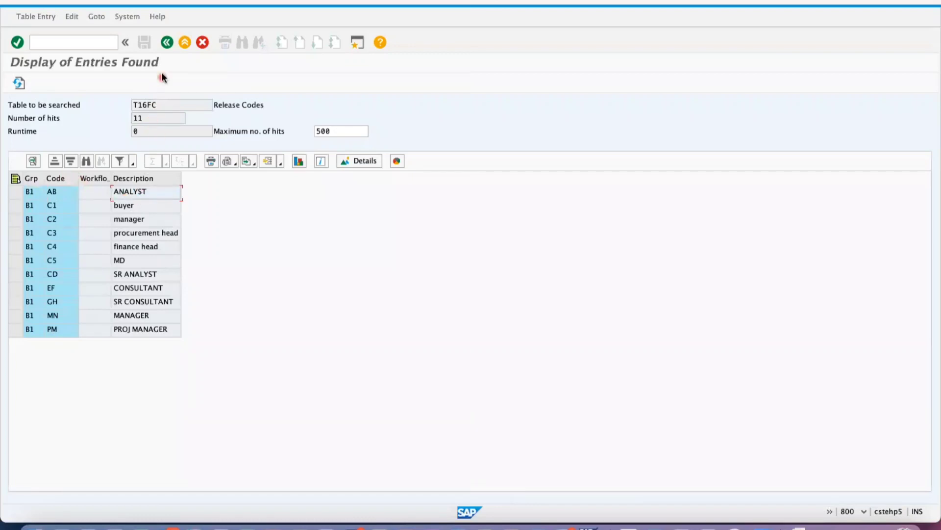
left_click(166, 42)
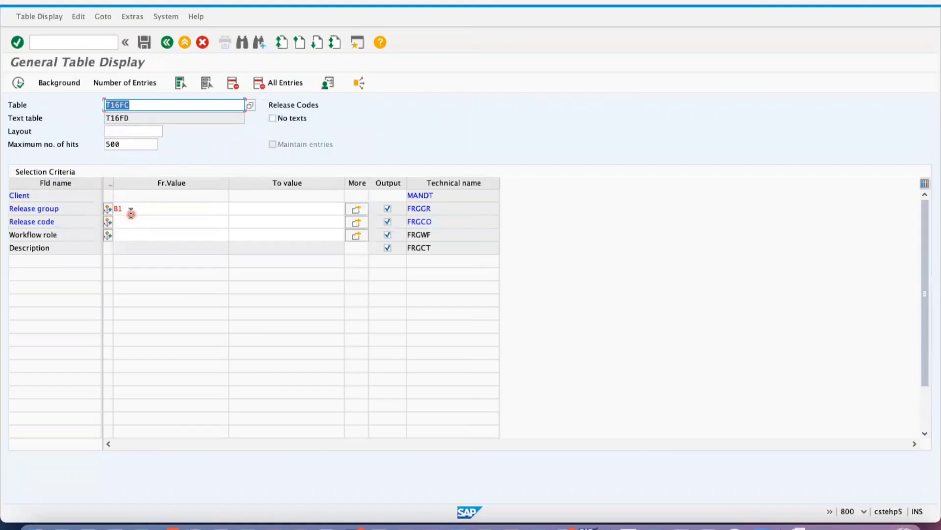
Change the SE16N table name from T16FC to T16FV and load its selection fields.
left_click(147, 109)
key("BackSpace")
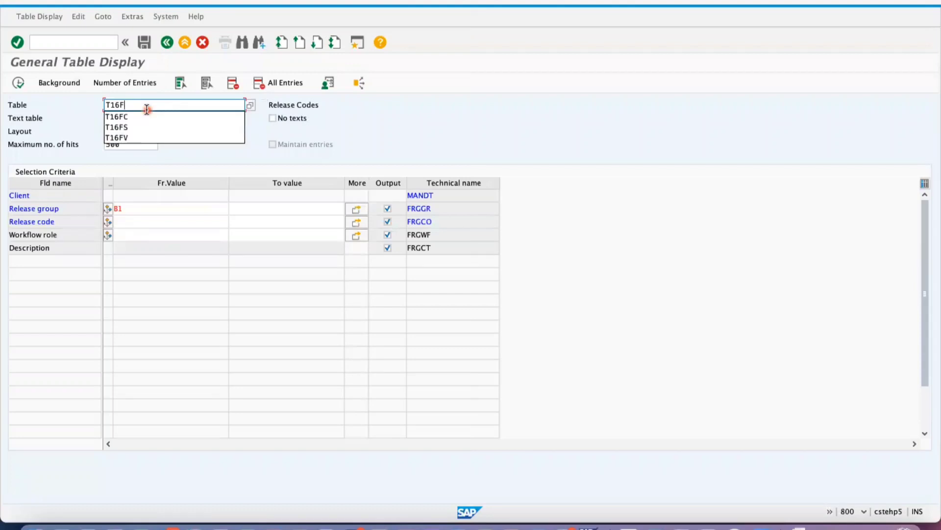
type("V")
key("Return")
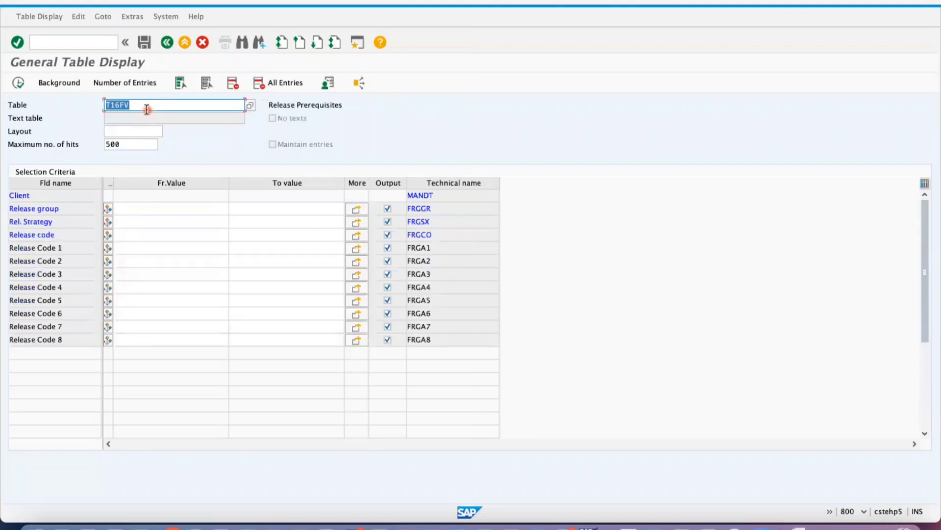
left_click(140, 105)
In the release codes session, go back and open the Release Strategies overview.
right_click(591, 526)
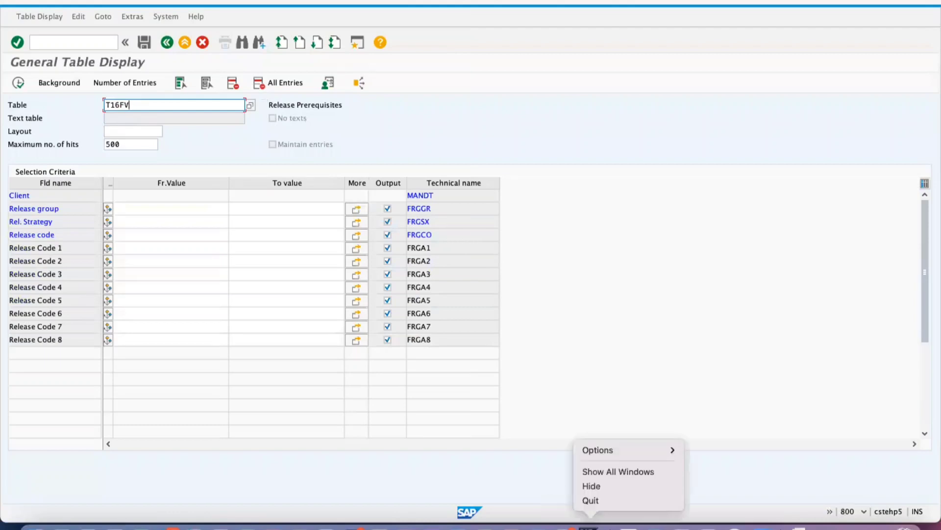
left_click(619, 469)
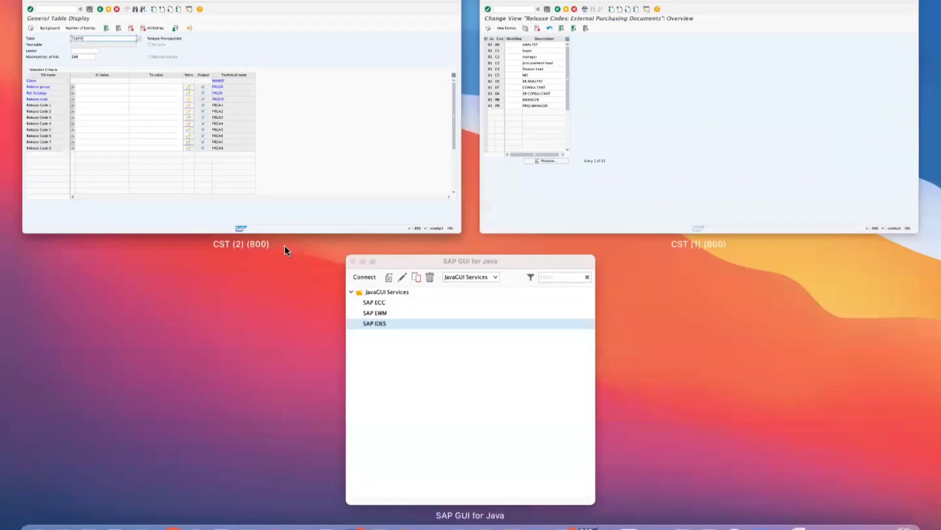
left_click(594, 166)
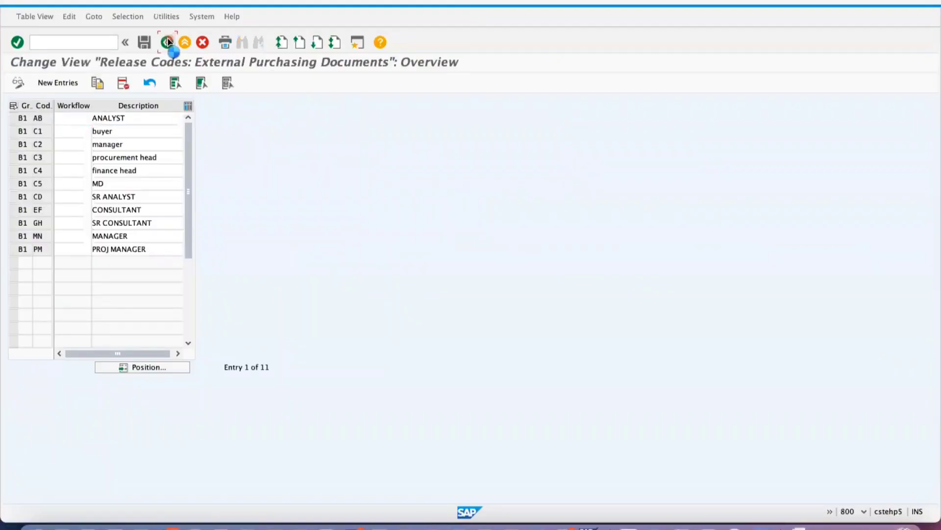
left_click(167, 42)
double_click(83, 98)
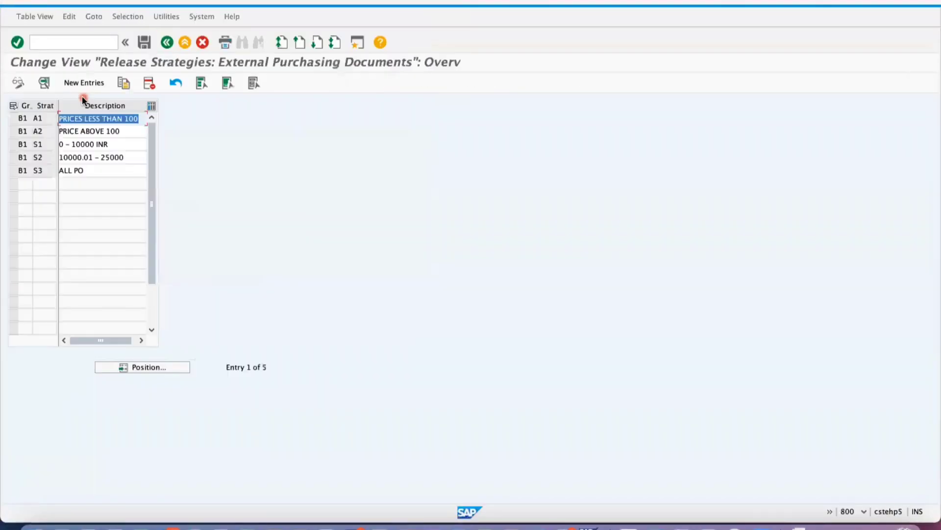
Open strategy A1 (PRICES LESS THAN 100) details with codes AB, CD and EF, then lay out all windows.
left_click(12, 119)
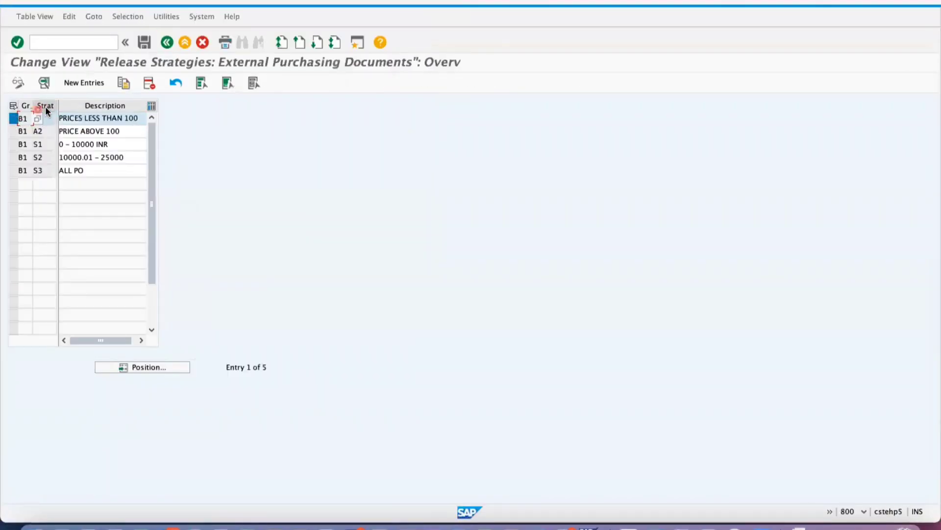
left_click(45, 83)
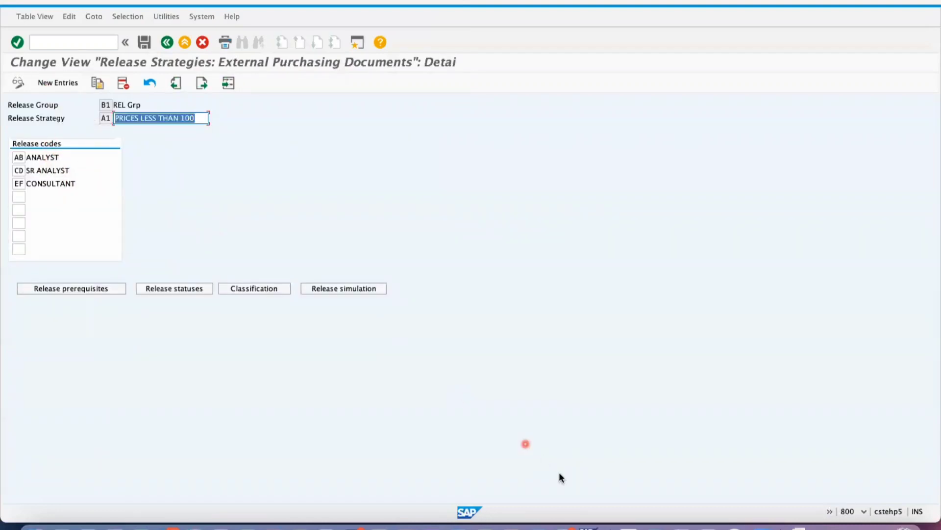
right_click(590, 525)
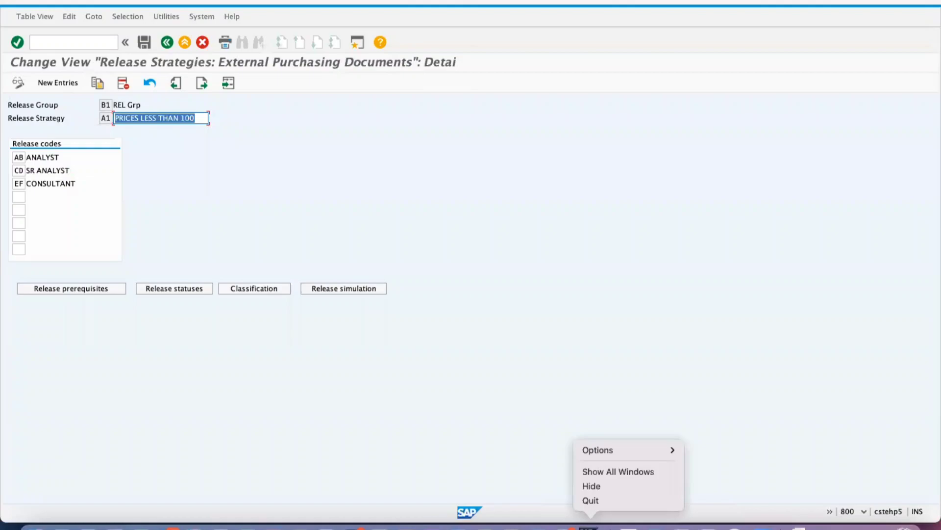
left_click(620, 472)
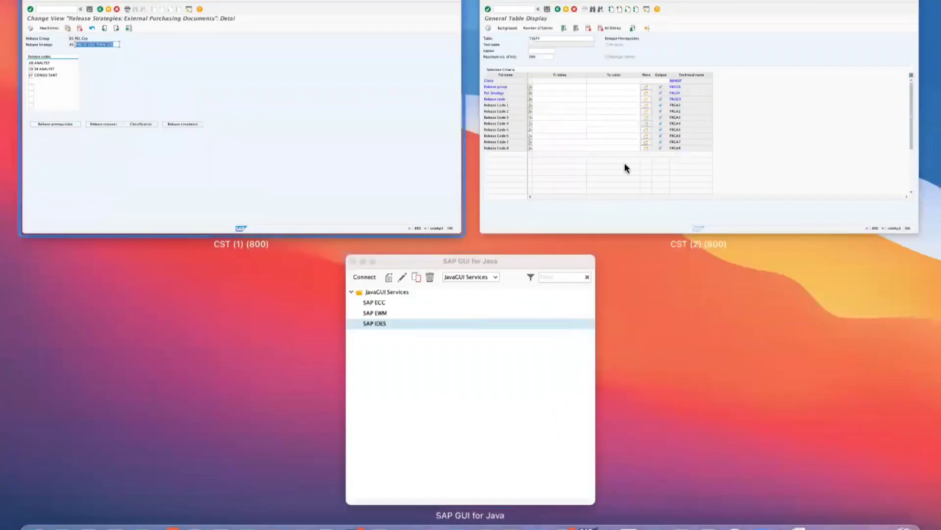
Filter T16FV on release group B1 and strategy A1 and execute the query.
left_click(625, 163)
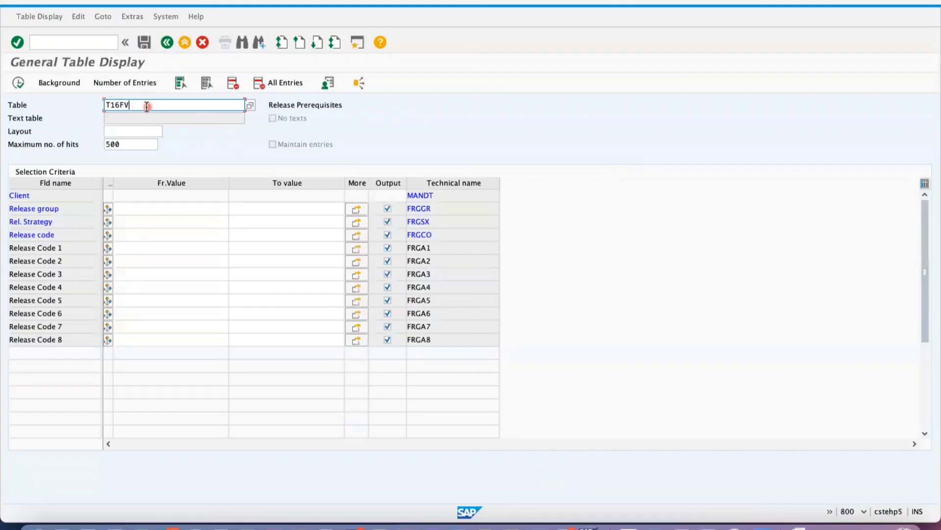
left_click(140, 208)
type("B1")
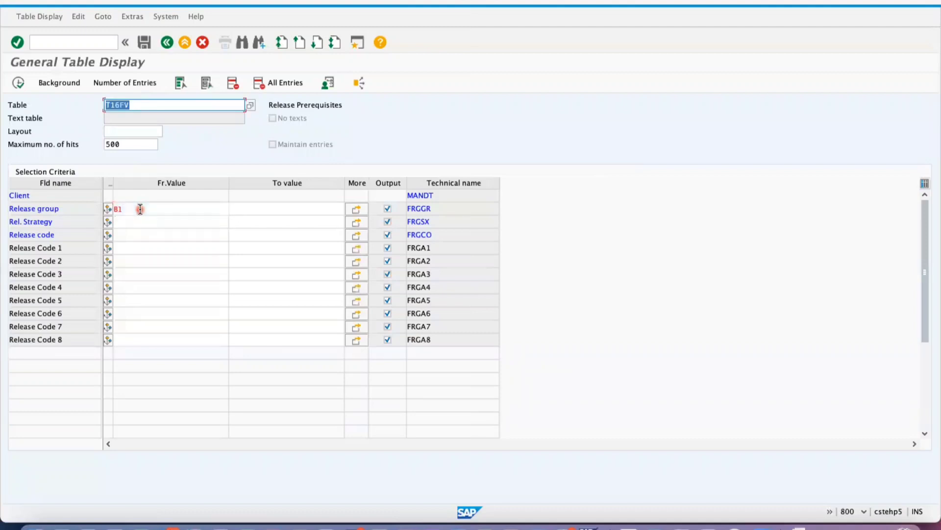
left_click(139, 222)
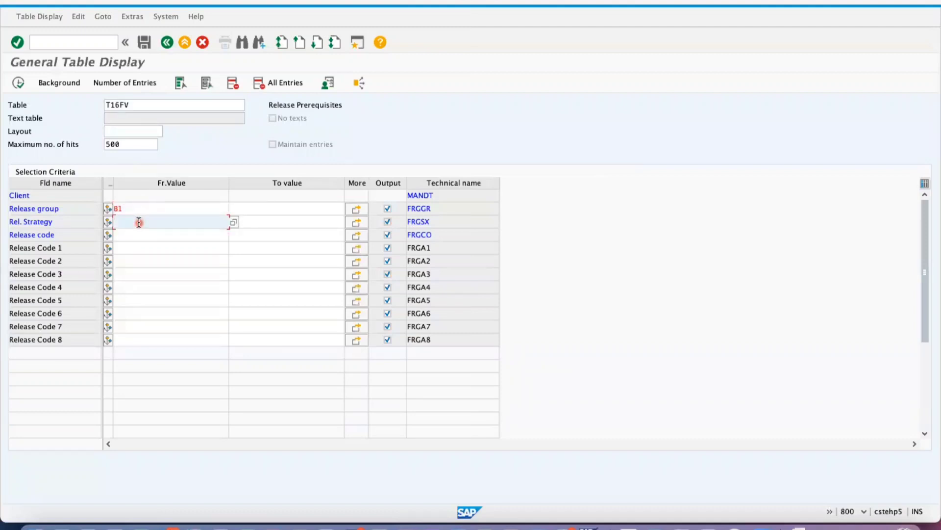
right_click(589, 527)
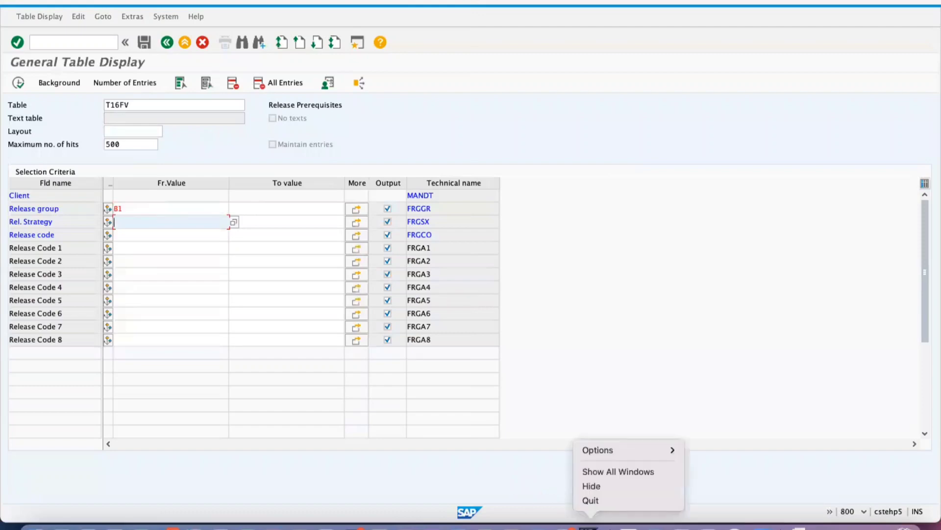
left_click(617, 472)
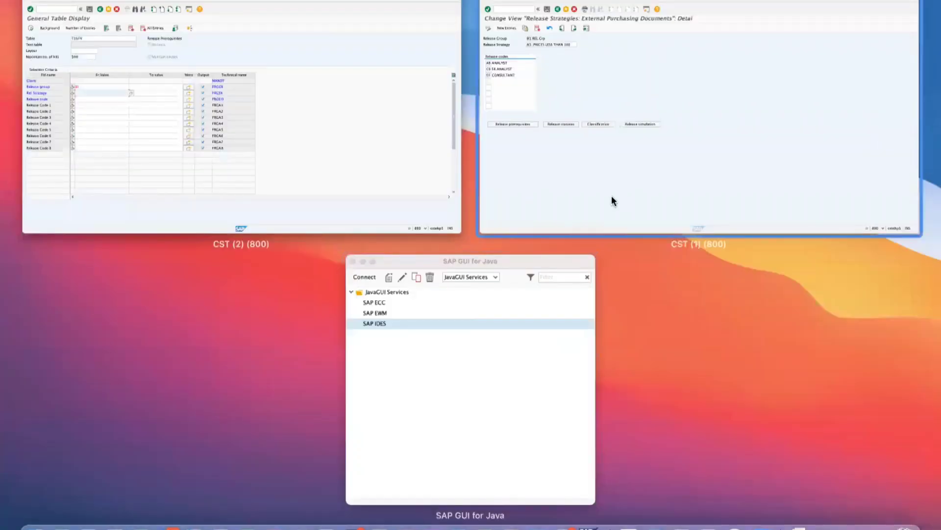
left_click(272, 151)
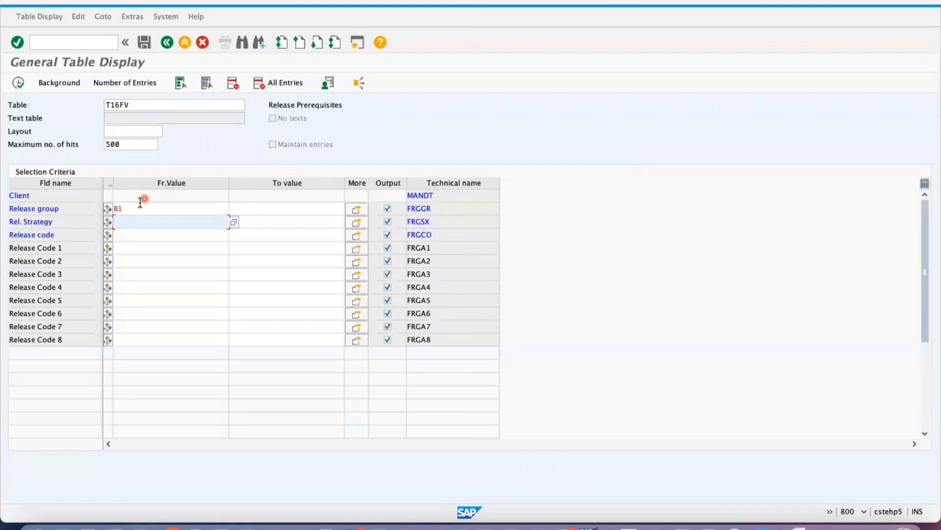
type("1")
key("Return")
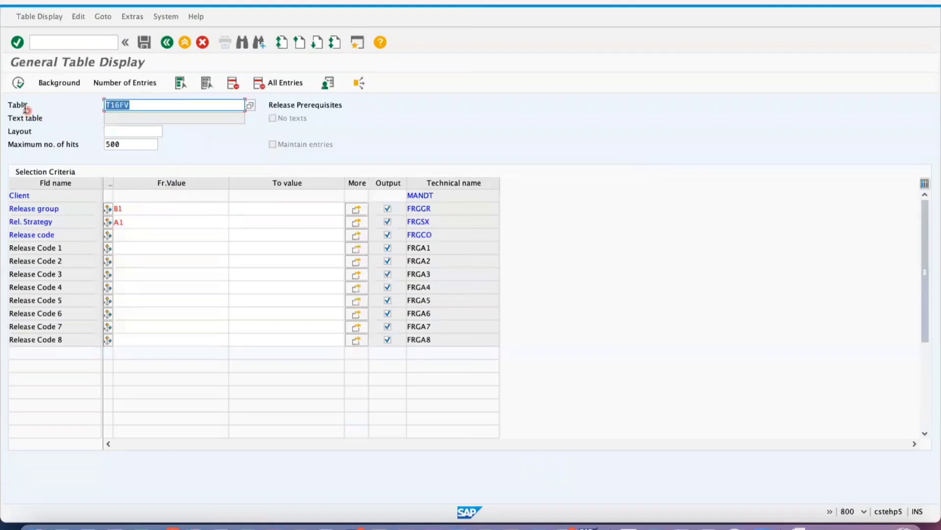
left_click(18, 83)
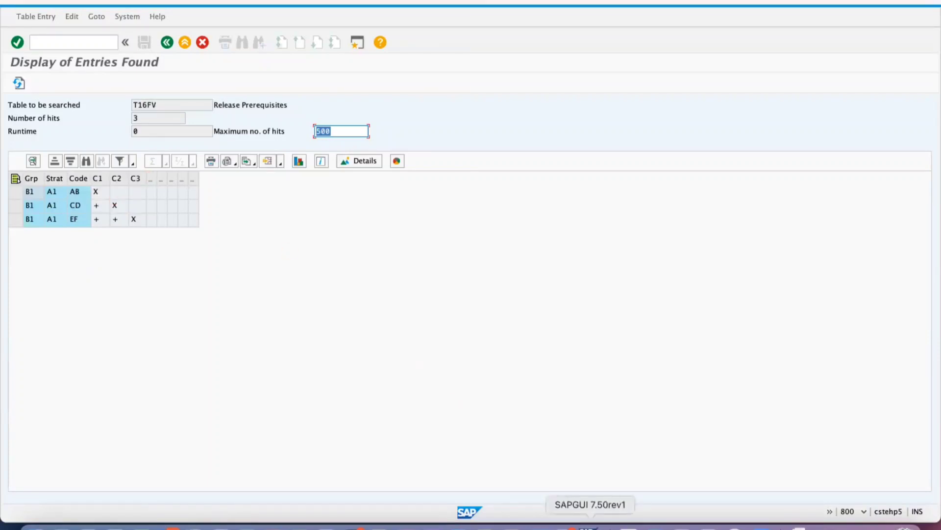
In the CST (1) session, open strategy A1's release prerequisites matrix.
right_click(593, 523)
left_click(627, 474)
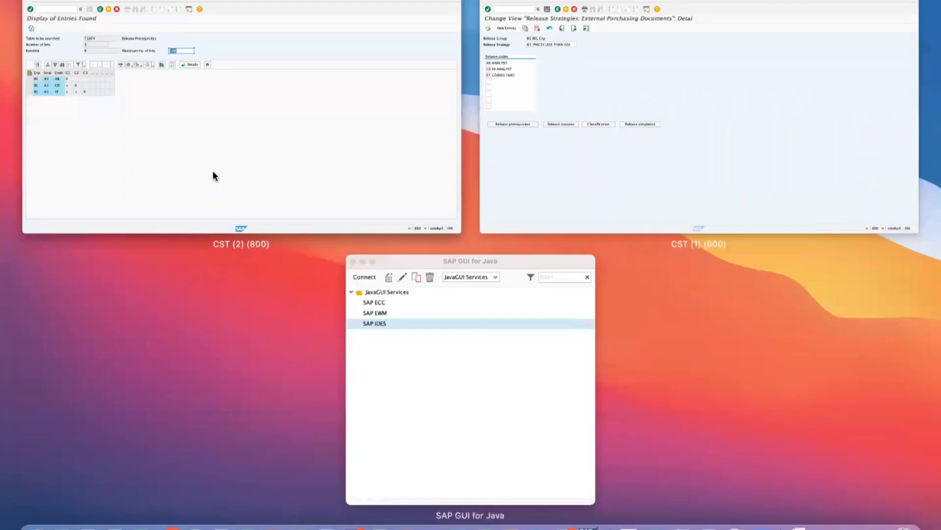
left_click(626, 120)
left_click(95, 289)
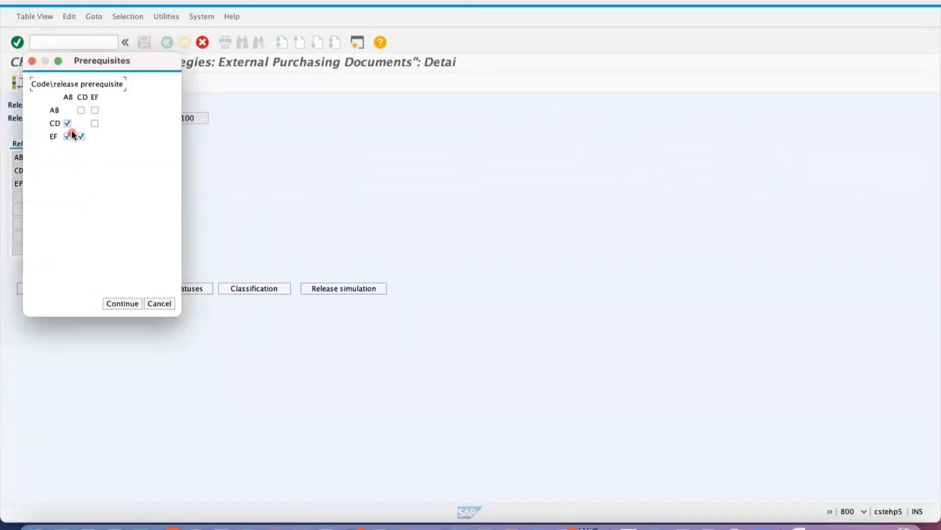
left_click(68, 129)
left_click(183, 304)
Check the T16FV results' C1, C2, C3 marks for codes AB, CD, EF, then go back.
right_click(589, 527)
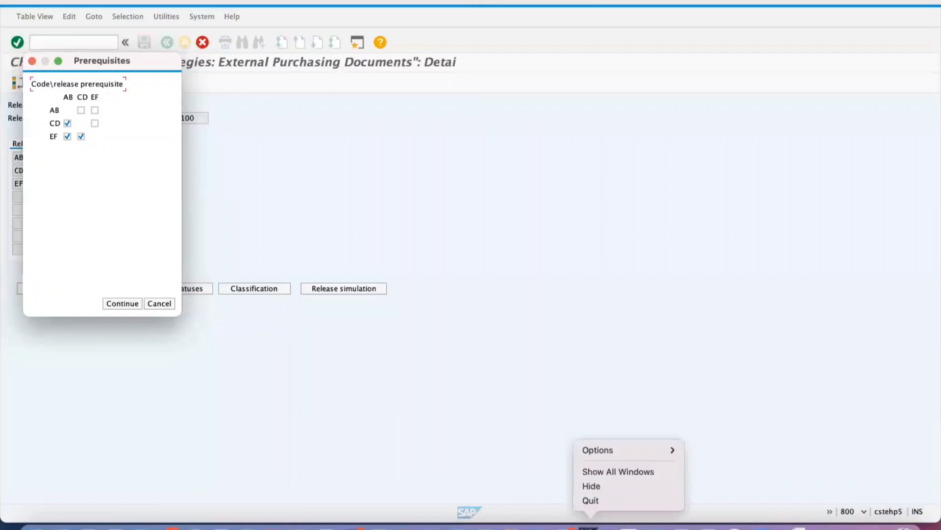
left_click(622, 469)
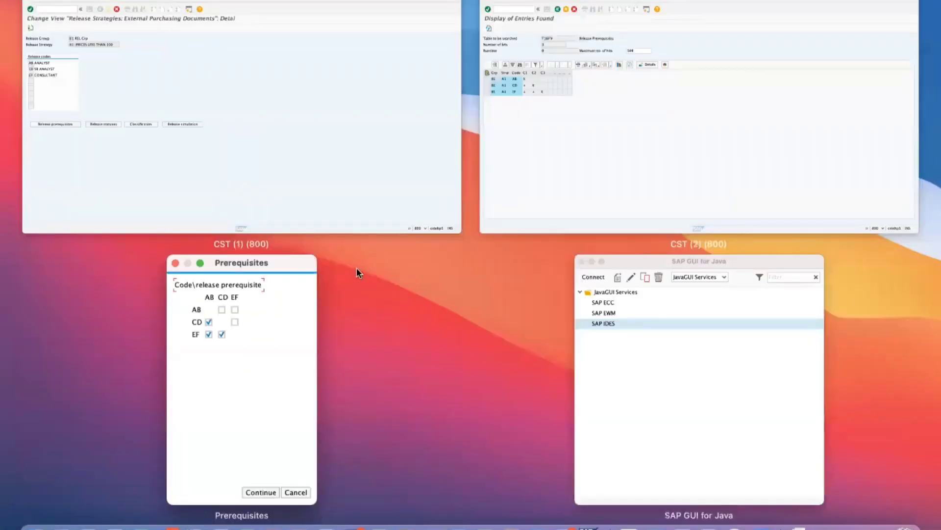
left_click(524, 89)
left_click(96, 193)
left_click(114, 205)
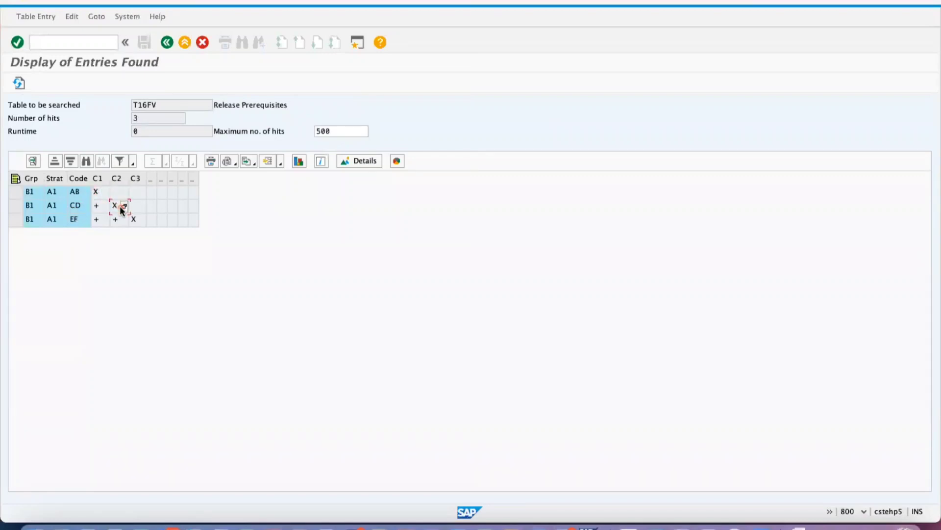
left_click(134, 220)
left_click(170, 45)
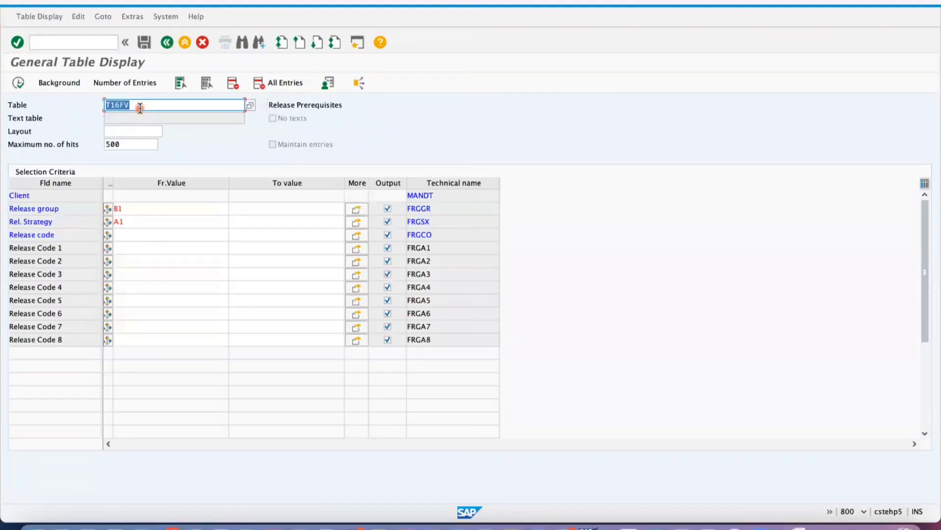
Switch the table to T16FS and list its entries for release group B1.
left_click(139, 107)
key("BackSpace")
key("Return")
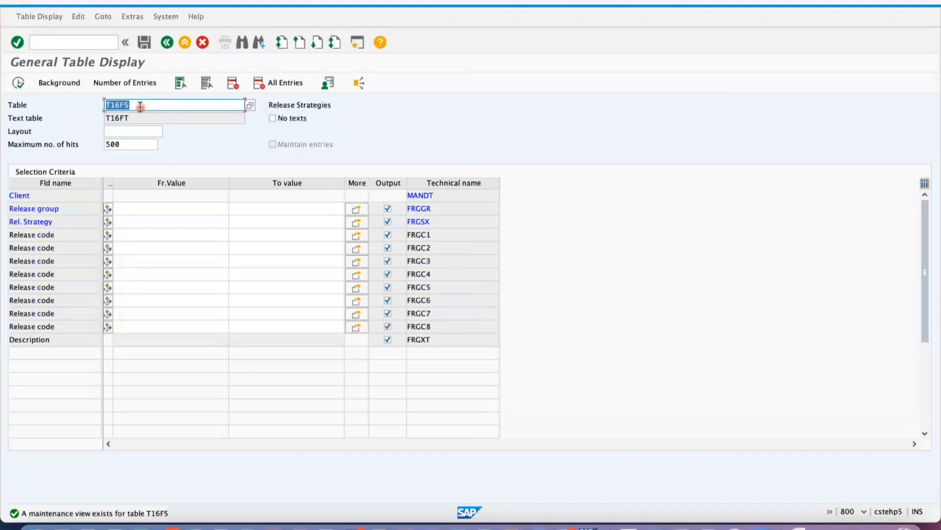
left_click(161, 217)
left_click(169, 209)
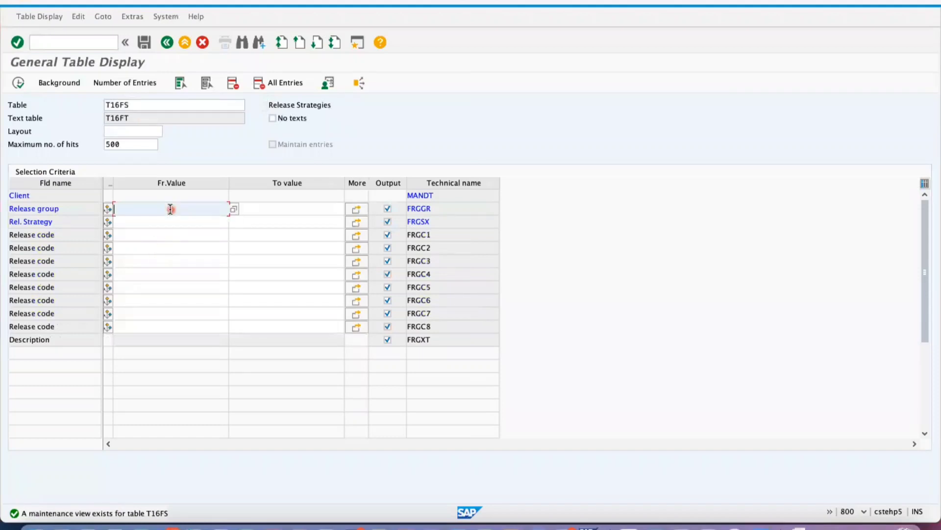
type("B1")
key("Return")
left_click(18, 82)
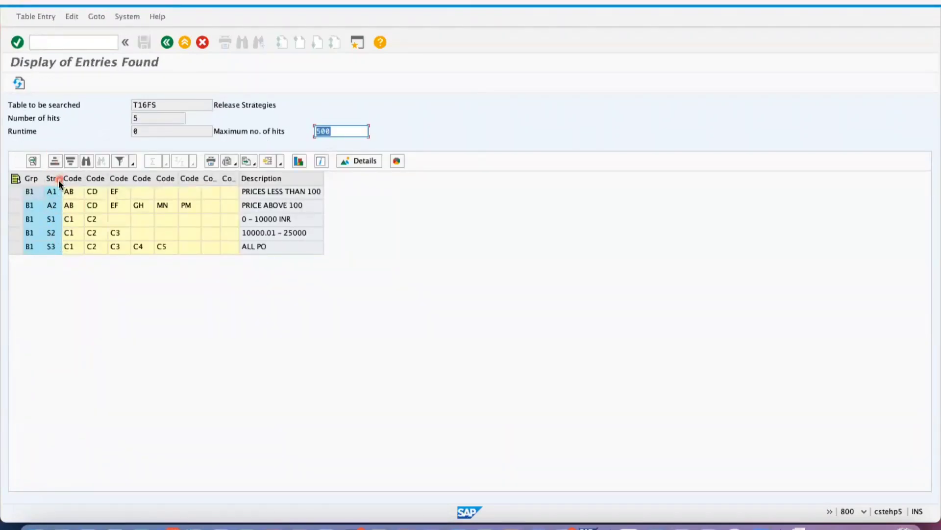
Widen the Strategy column, inspect strategy A1 with release code AB, then go back.
left_click_drag(61, 178, 92, 180)
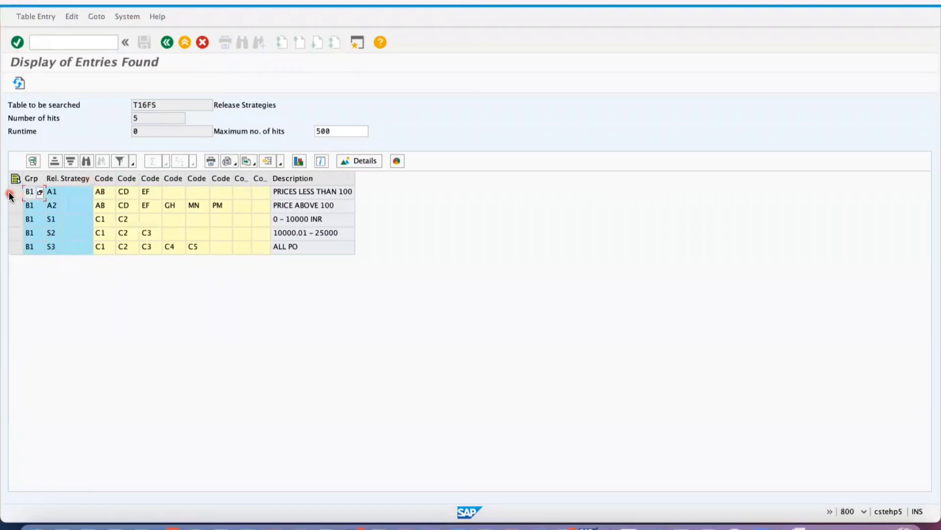
left_click(15, 192)
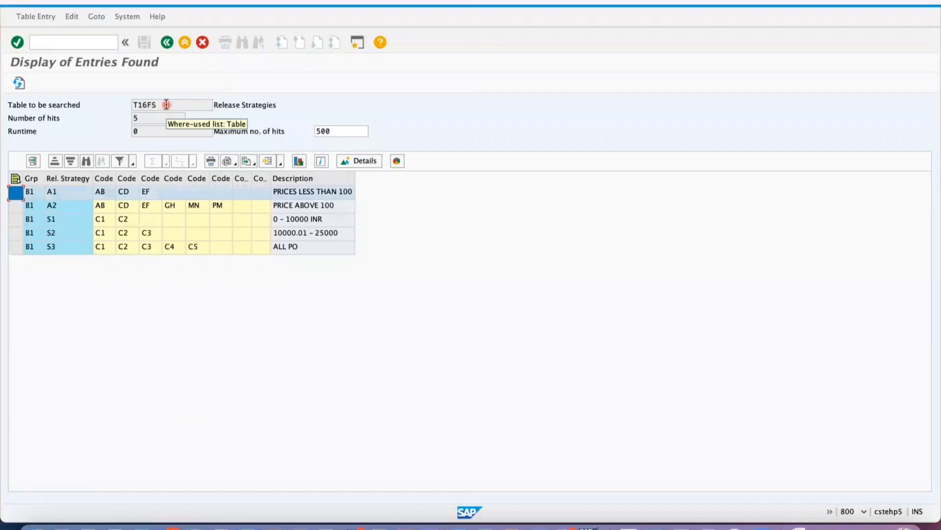
left_click(68, 192)
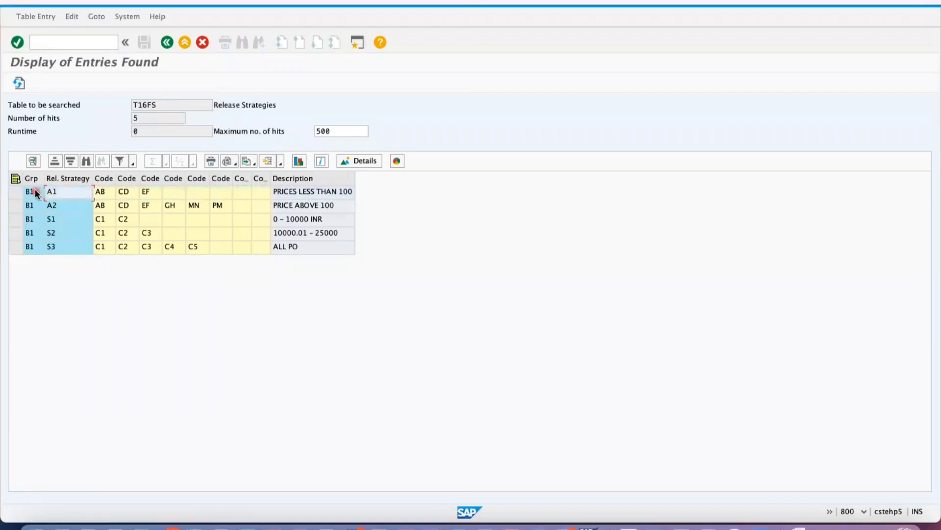
left_click(106, 194)
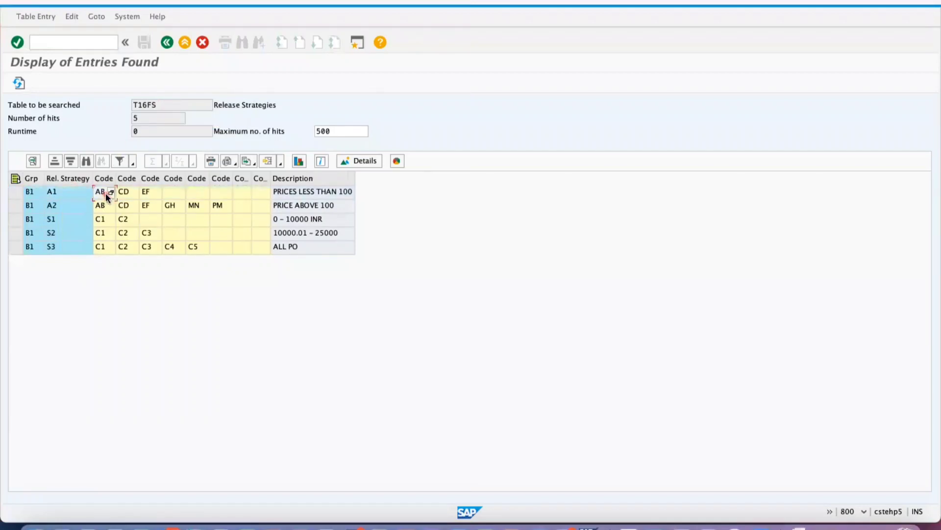
left_click(166, 44)
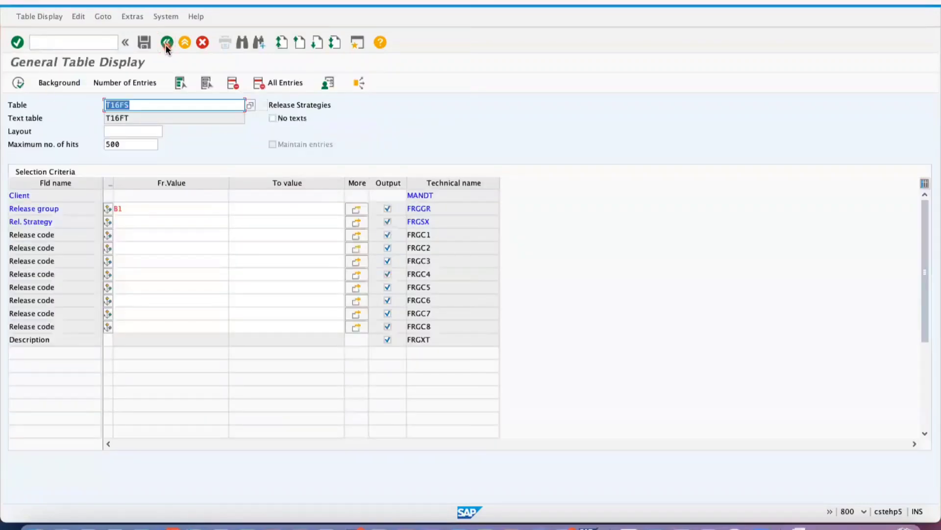
Replace the table name T16FS with the pattern T16F*.
left_click(149, 106)
key("BackSpace")
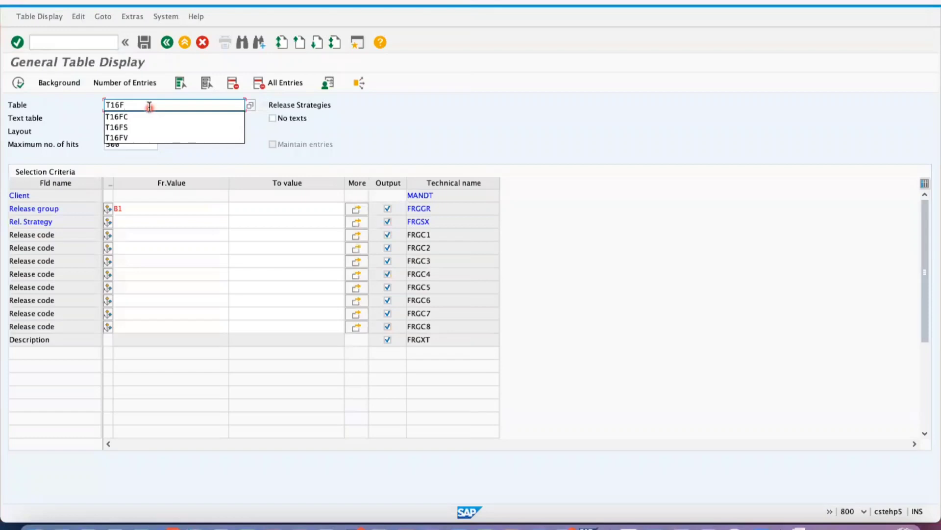
type("*")
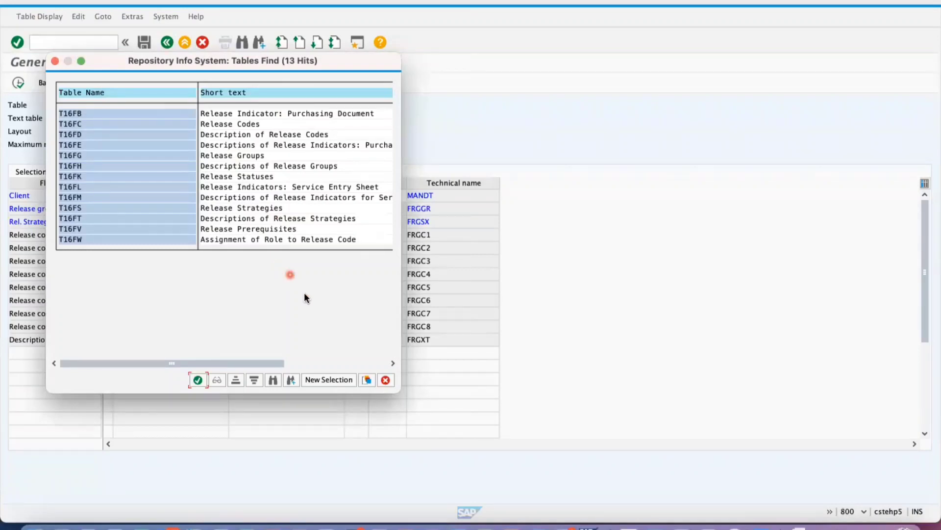
Dismiss the 13-hit T16F* table list, returning to General Table Display with T16F* still entered.
left_click(386, 380)
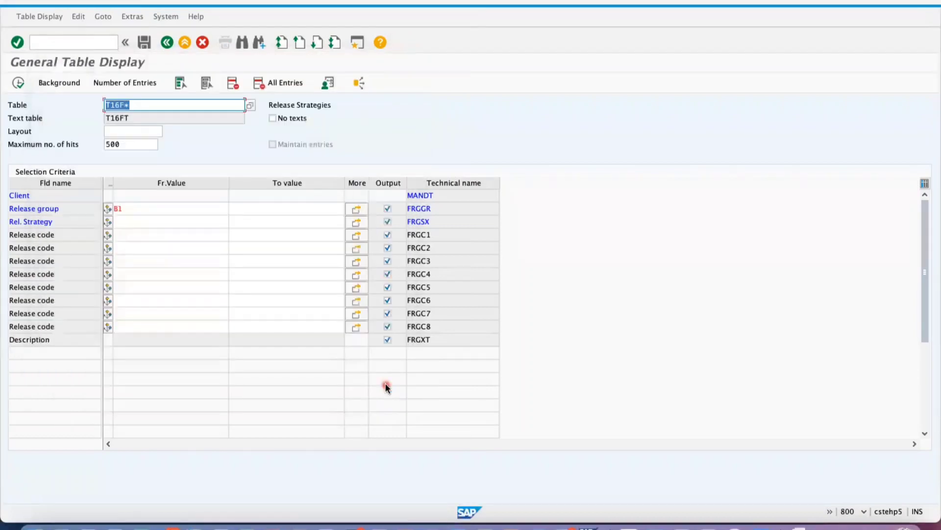